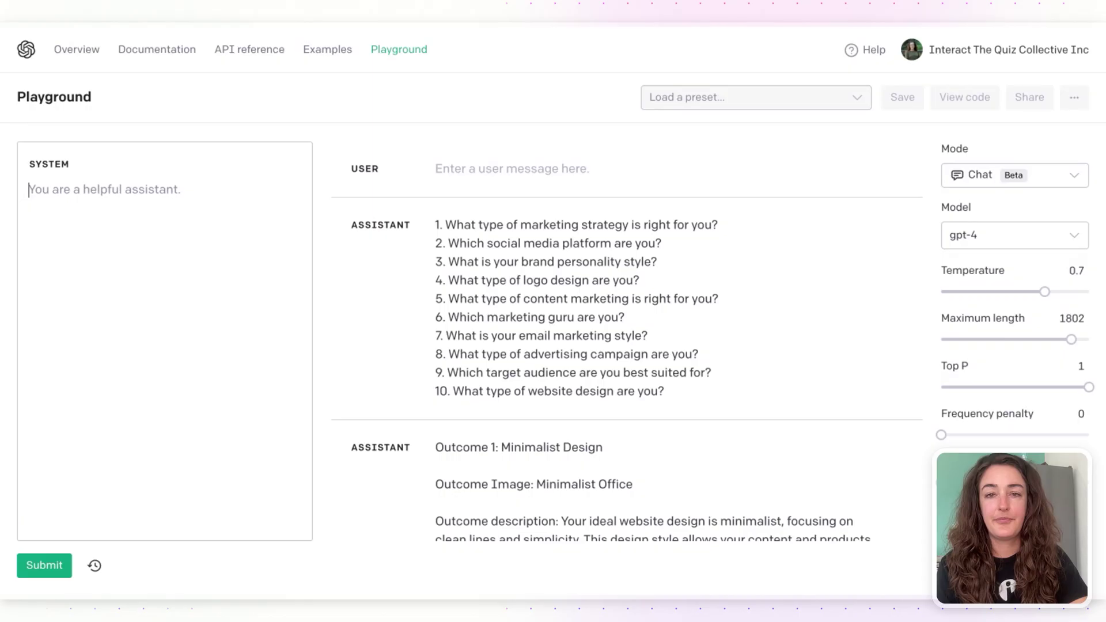
Highlight the website design quiz title on line 10 of the assistant's list, then deselect it.
{"action": "left_click", "coordinate": [29, 190]}
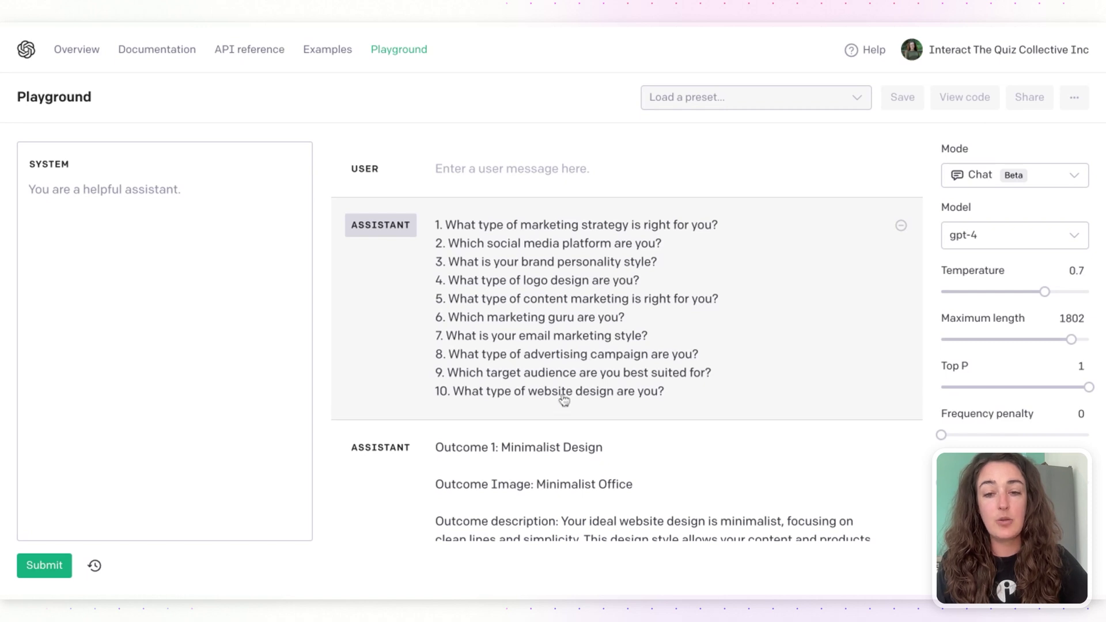
{"action": "left_click_drag", "start_coordinate": [456, 398], "coordinate": [672, 396]}
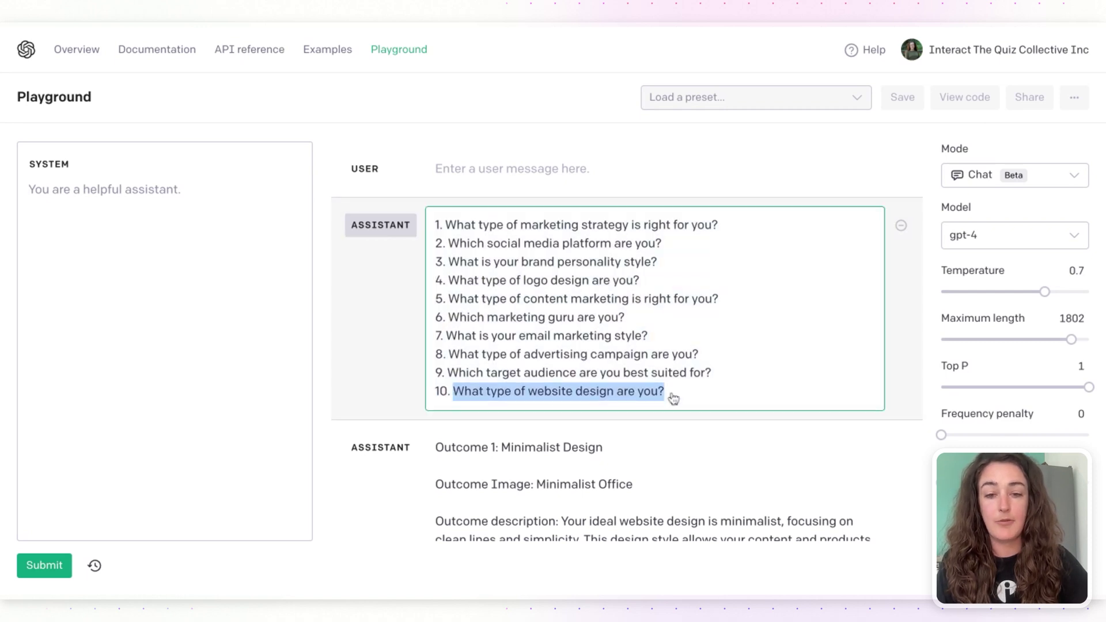
{"action": "left_click", "coordinate": [673, 398]}
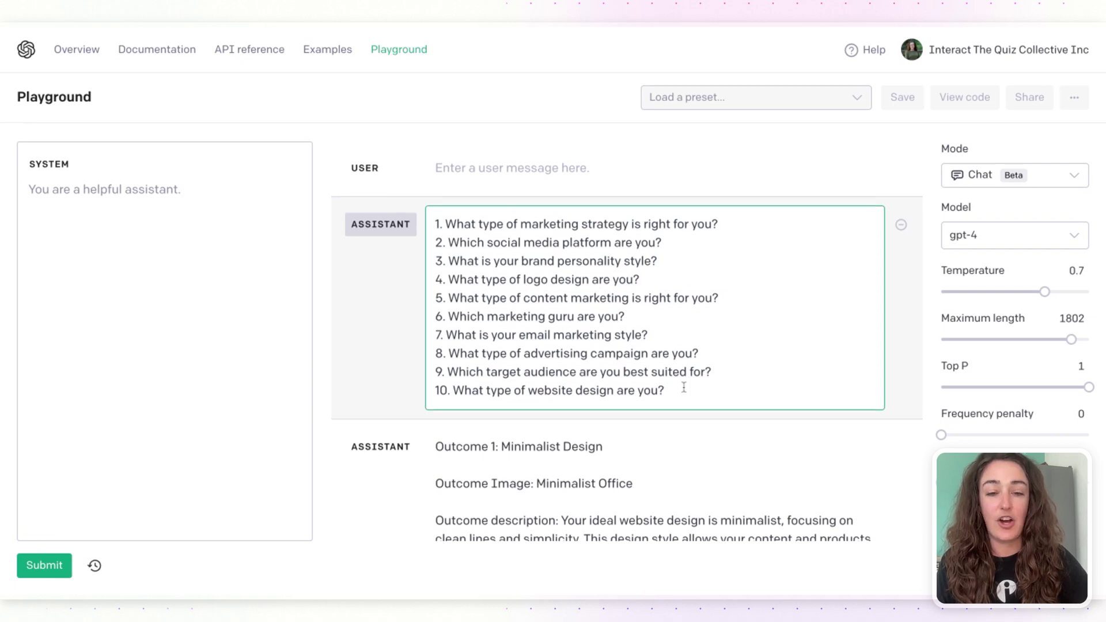
Scroll down to the Minimalist Design and Bold and Vibrant Design outcomes.
{"action": "scroll", "coordinate": [684, 387], "scroll_direction": "down", "scroll_amount": 1}
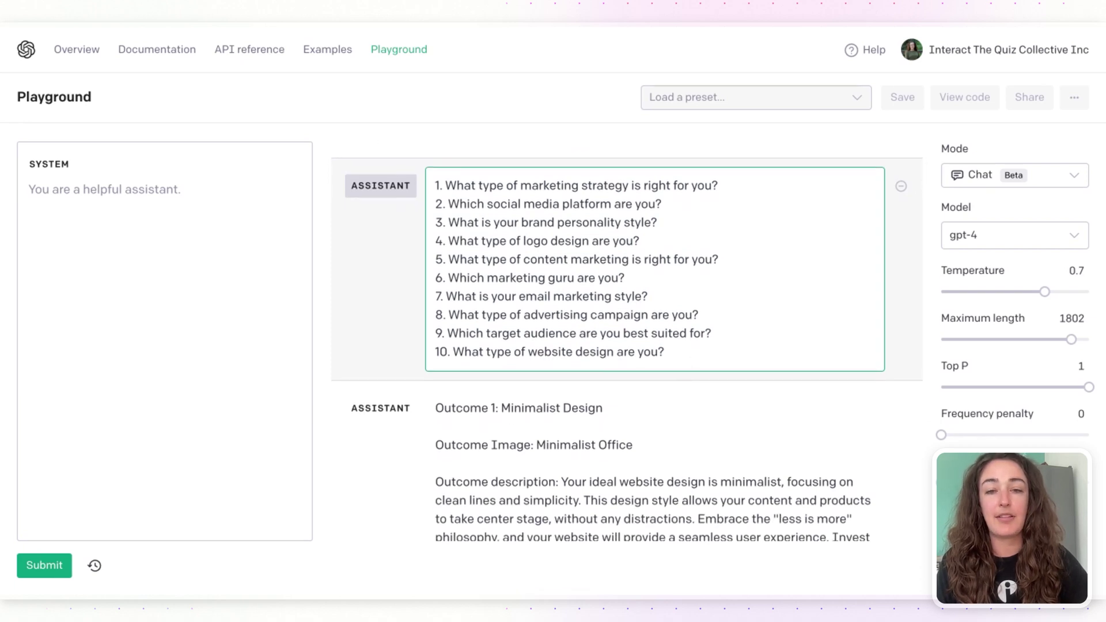
{"action": "scroll", "coordinate": [684, 387], "scroll_direction": "down", "scroll_amount": 2}
{"action": "scroll", "coordinate": [684, 387], "scroll_direction": "down", "scroll_amount": 1}
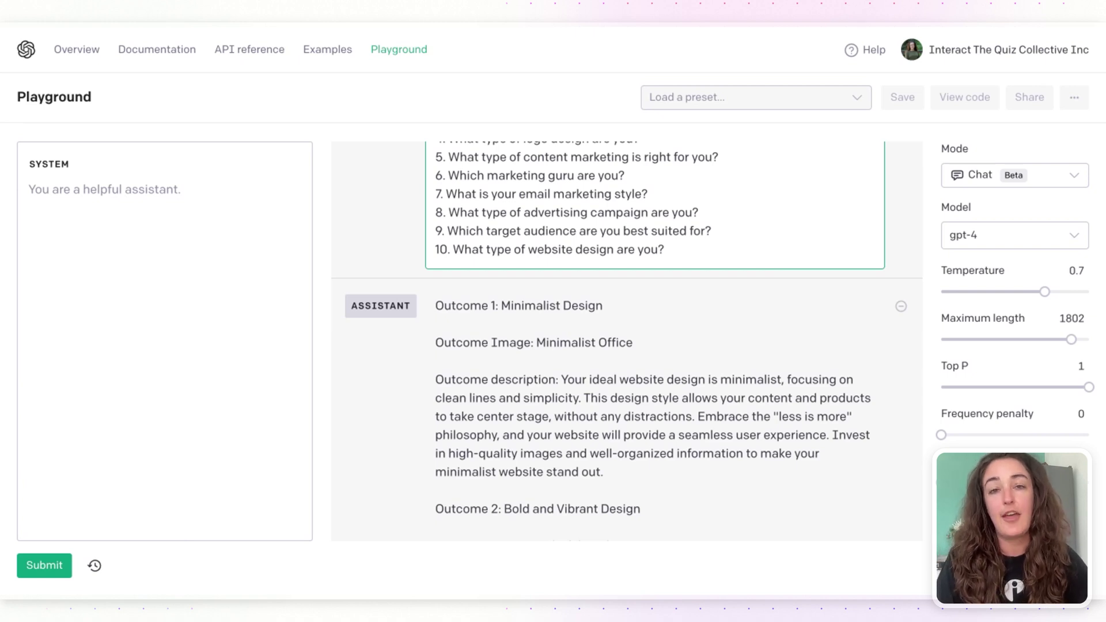
{"action": "scroll", "coordinate": [704, 170], "scroll_direction": "down", "scroll_amount": 1}
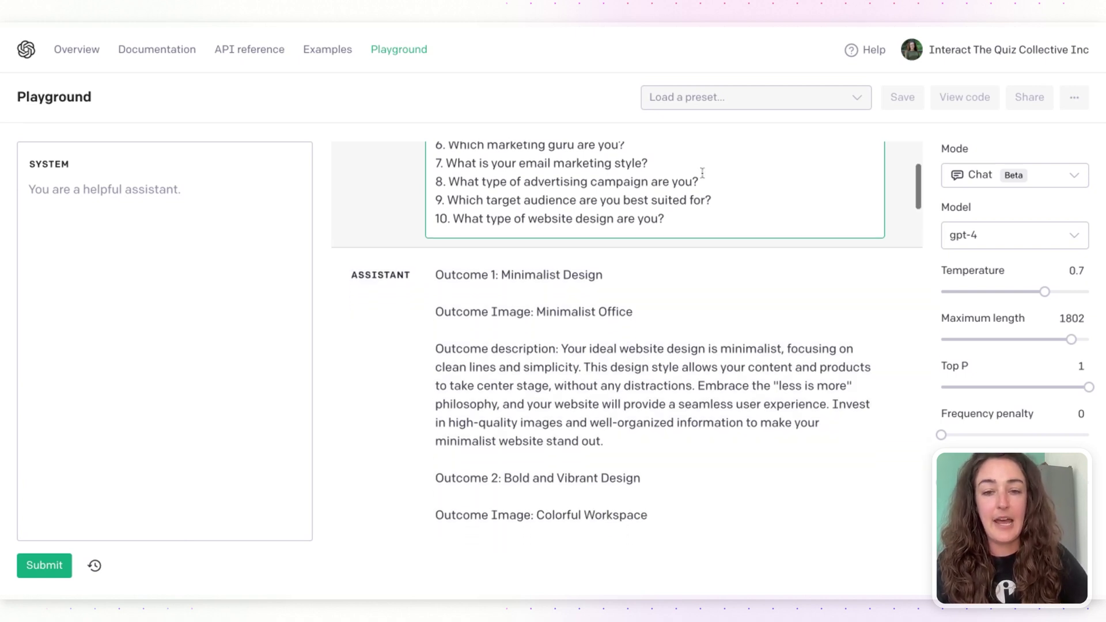
{"action": "scroll", "coordinate": [720, 211], "scroll_direction": "down", "scroll_amount": 3}
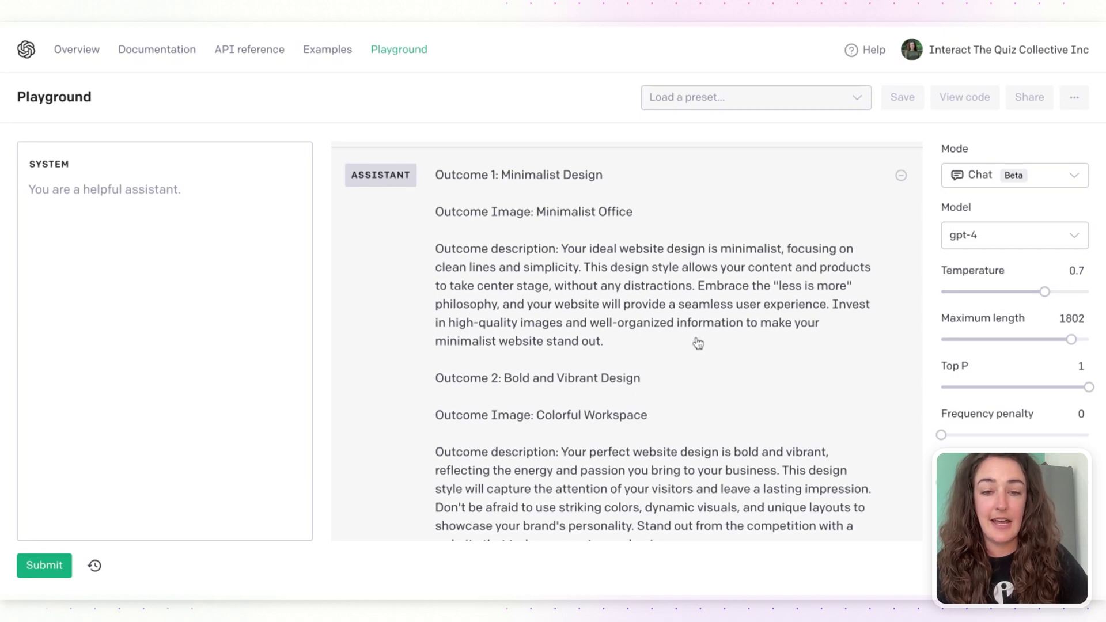
Scroll past the Classic and Timeless Design outcome to Question 1's brand personality answer choices.
{"action": "scroll", "coordinate": [697, 340], "scroll_direction": "down", "scroll_amount": 2}
{"action": "scroll", "coordinate": [676, 288], "scroll_direction": "down", "scroll_amount": 3}
{"action": "scroll", "coordinate": [671, 284], "scroll_direction": "down", "scroll_amount": 2}
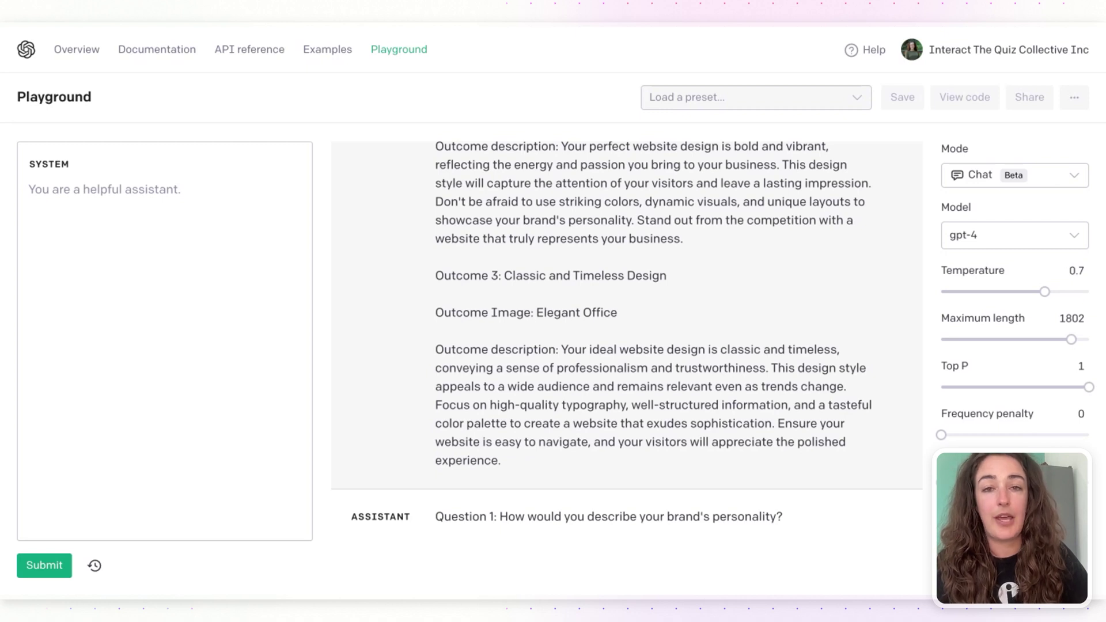
{"action": "scroll", "coordinate": [694, 304], "scroll_direction": "up", "scroll_amount": 1}
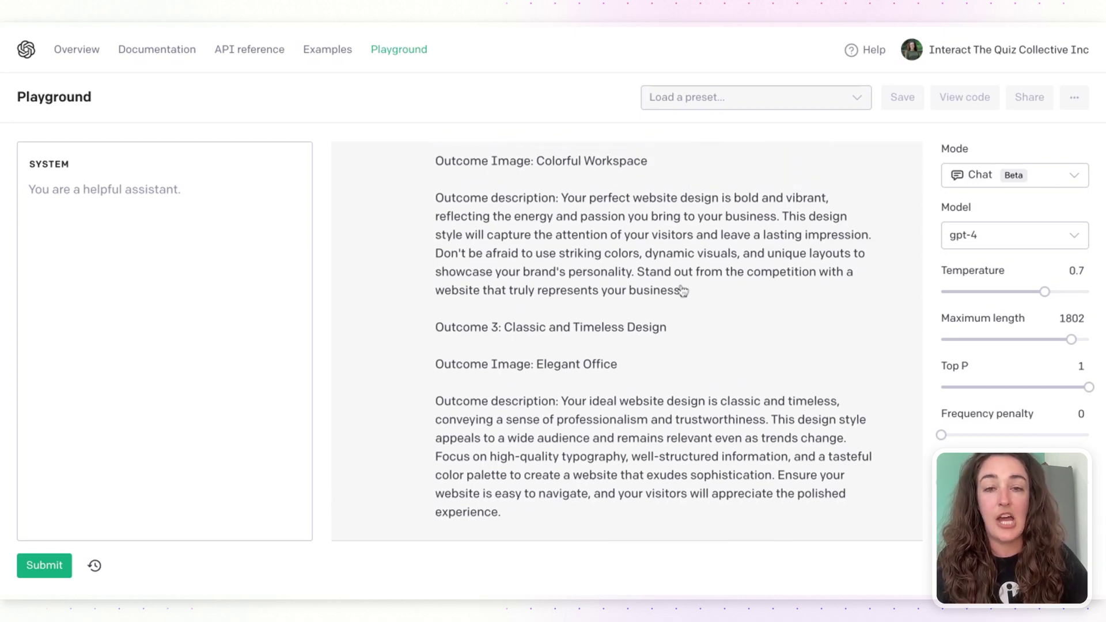
{"action": "scroll", "coordinate": [747, 277], "scroll_direction": "up", "scroll_amount": 5}
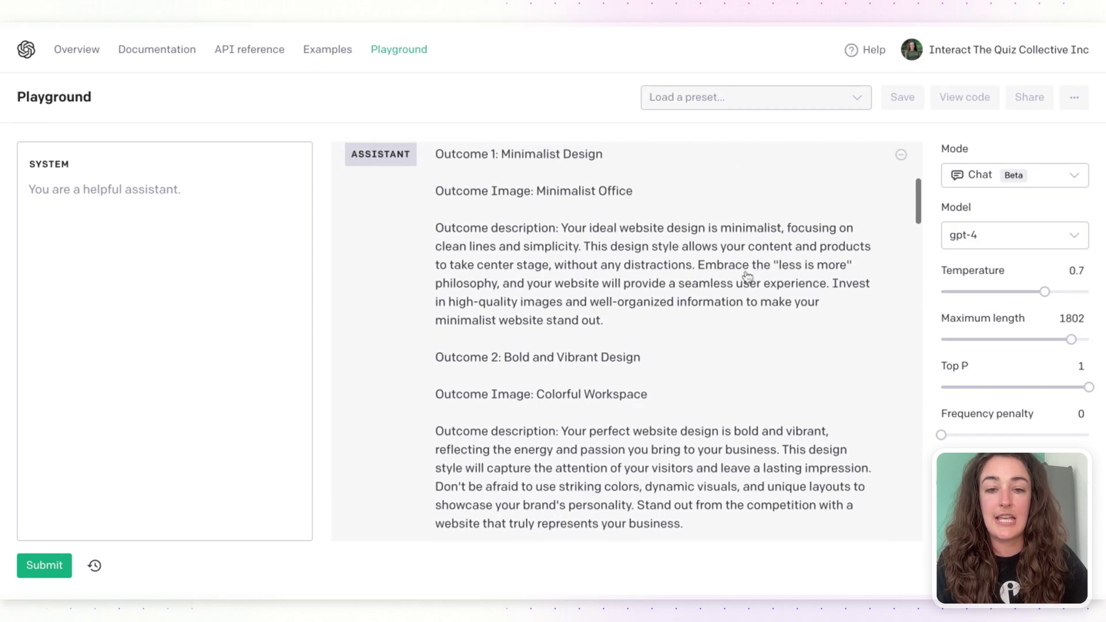
{"action": "scroll", "coordinate": [754, 425], "scroll_direction": "down", "scroll_amount": 2}
{"action": "scroll", "coordinate": [755, 427], "scroll_direction": "down", "scroll_amount": 4}
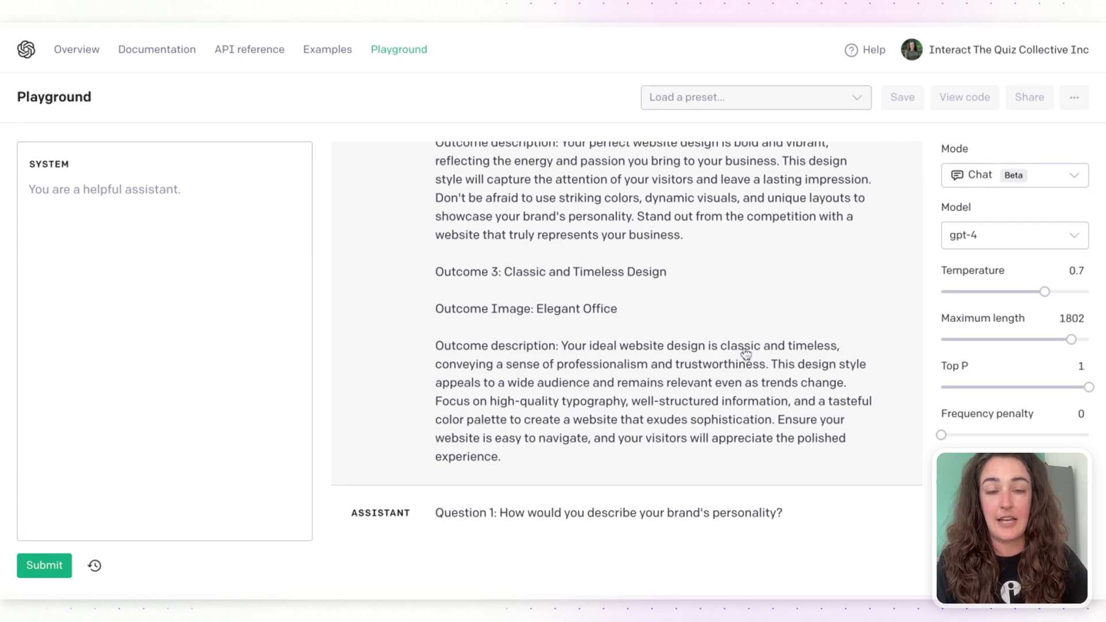
{"action": "scroll", "coordinate": [787, 373], "scroll_direction": "down", "scroll_amount": 5}
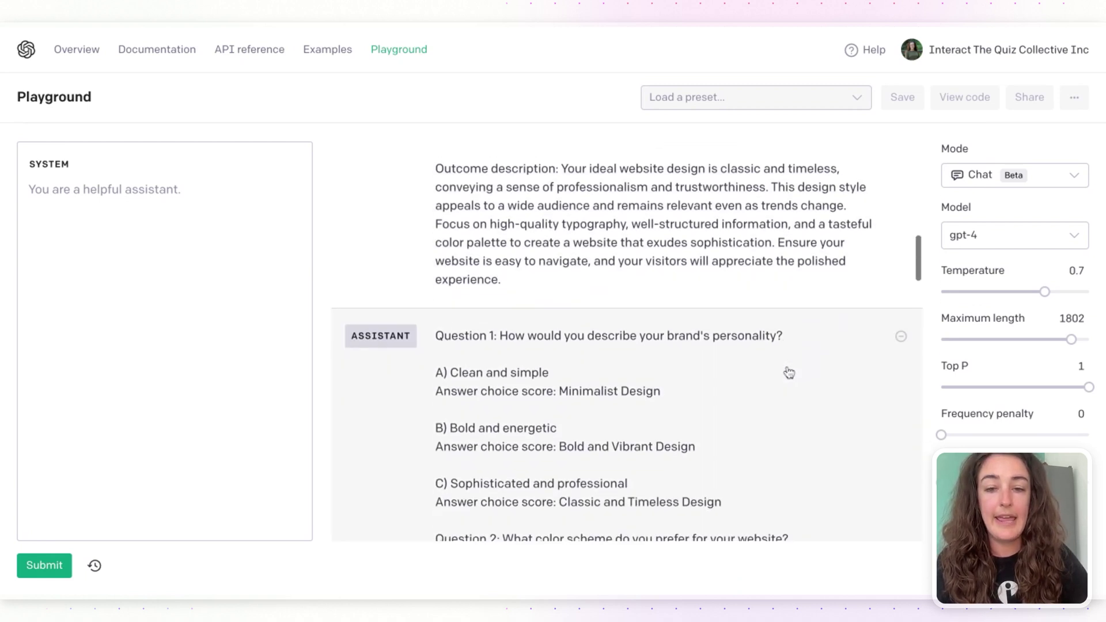
Scroll through the scored answer choices of Questions 2 and 3 down to Question 4.
{"action": "scroll", "coordinate": [787, 373], "scroll_direction": "down", "scroll_amount": 1}
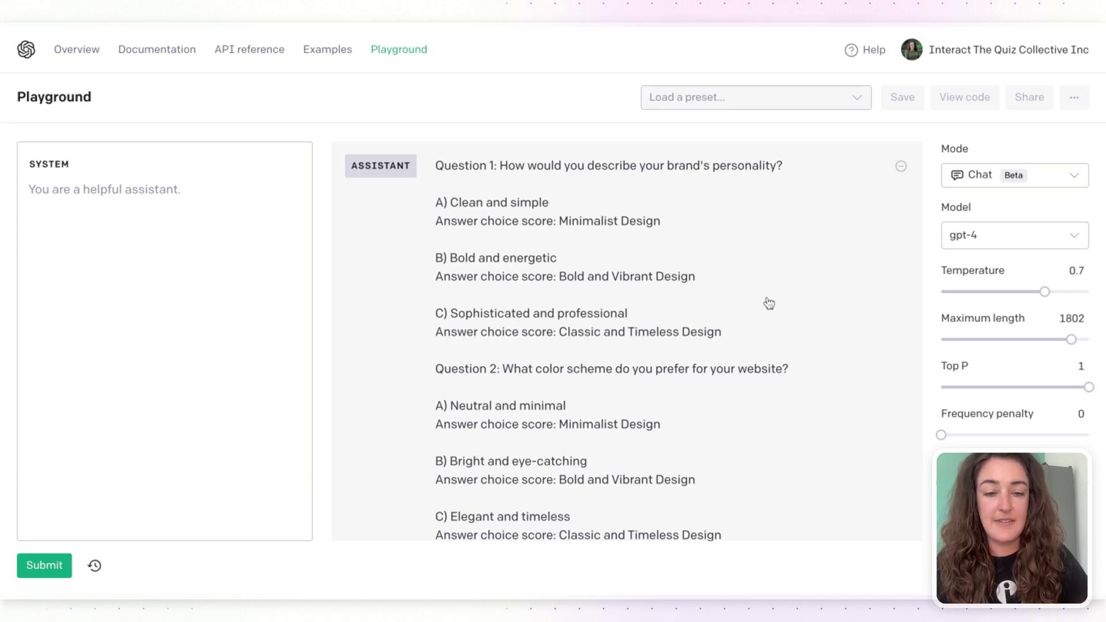
{"action": "scroll", "coordinate": [770, 407], "scroll_direction": "down", "scroll_amount": 2}
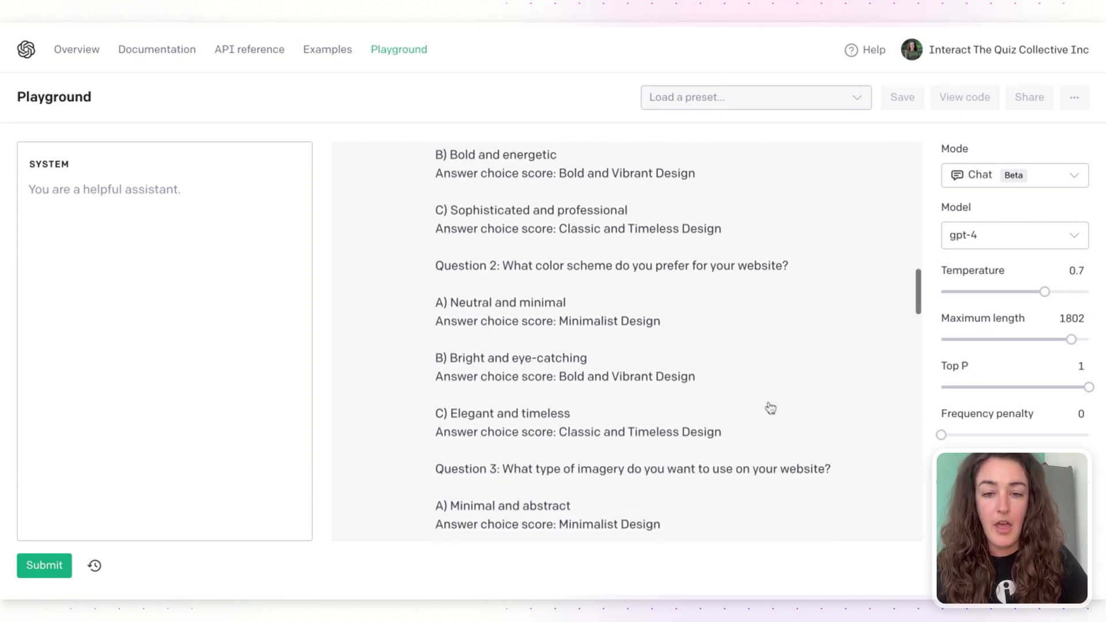
{"action": "scroll", "coordinate": [771, 408], "scroll_direction": "down", "scroll_amount": 2}
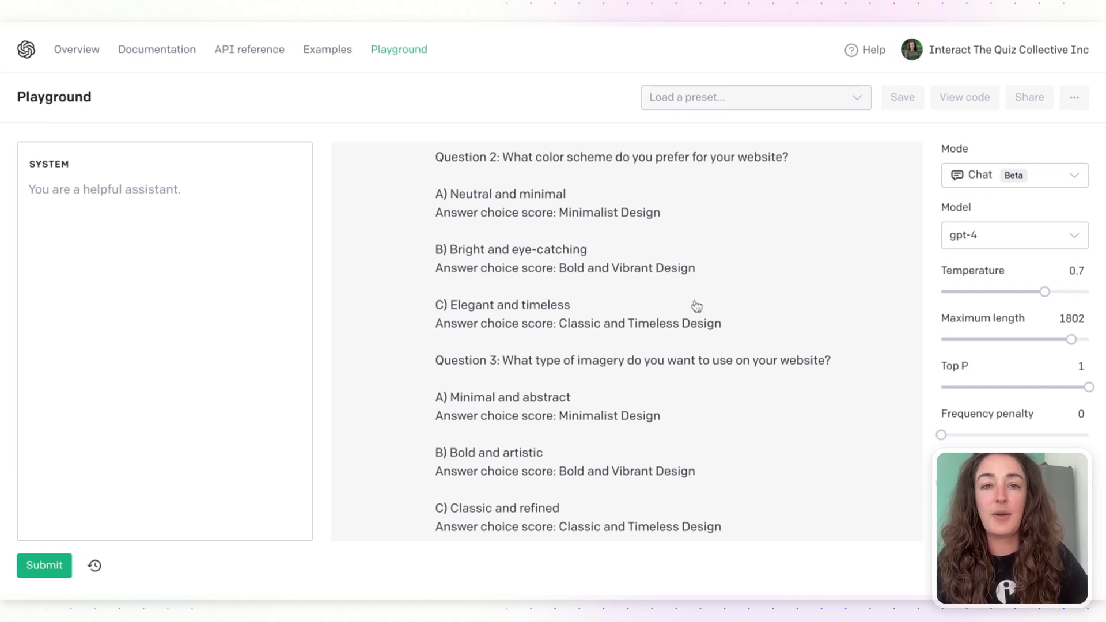
{"action": "scroll", "coordinate": [767, 320], "scroll_direction": "down", "scroll_amount": 1}
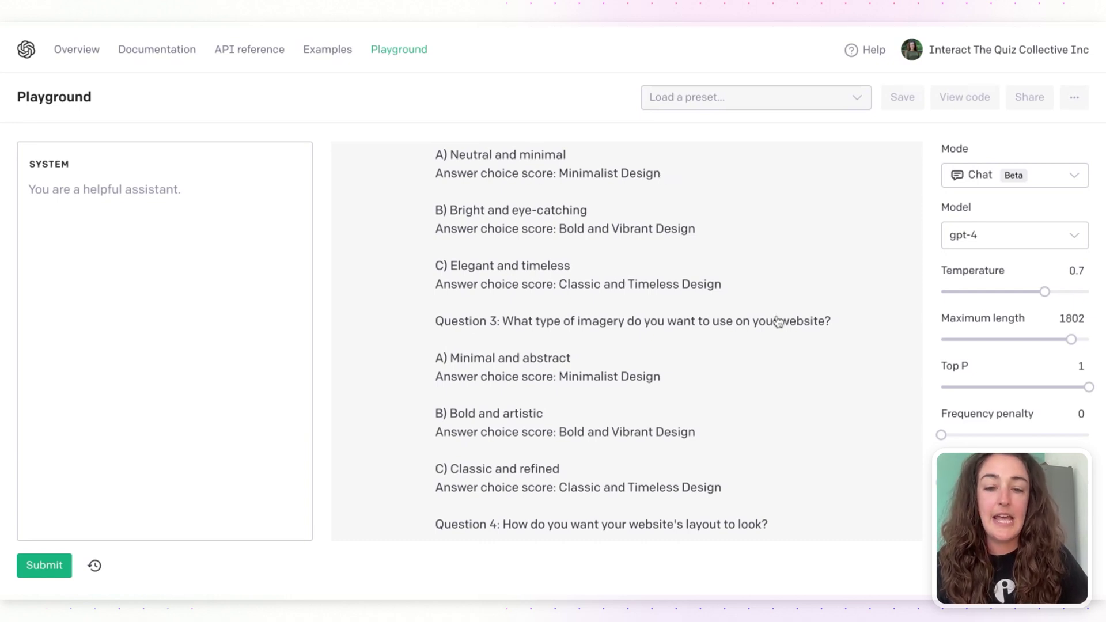
{"action": "scroll", "coordinate": [816, 425], "scroll_direction": "down", "scroll_amount": 6}
{"action": "scroll", "coordinate": [819, 426], "scroll_direction": "down", "scroll_amount": 15}
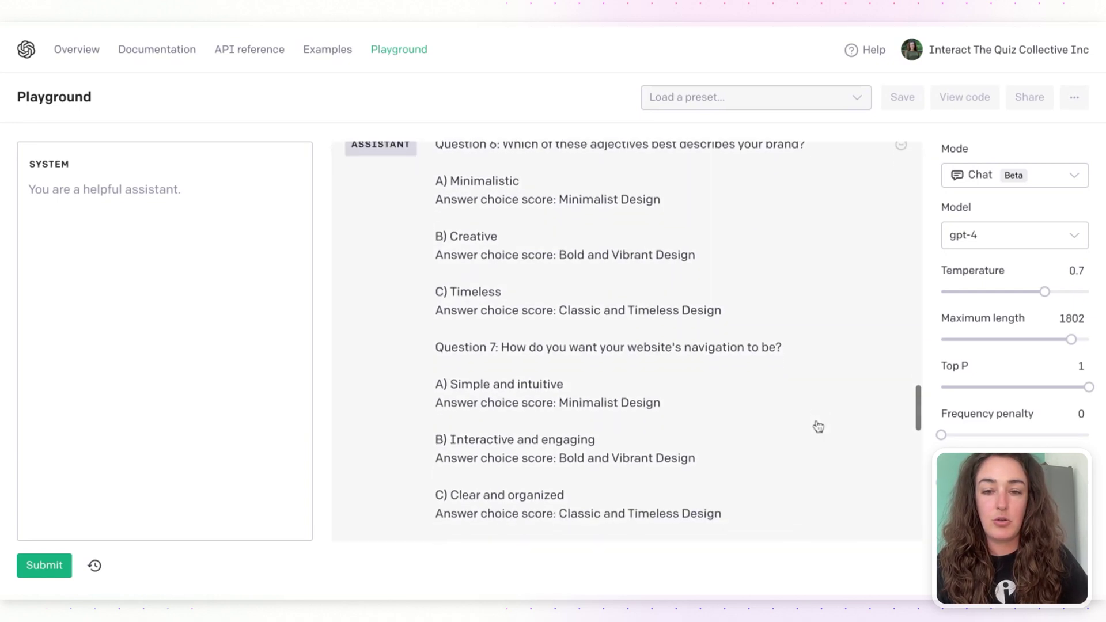
{"action": "scroll", "coordinate": [627, 343], "scroll_direction": "down", "scroll_amount": 7}
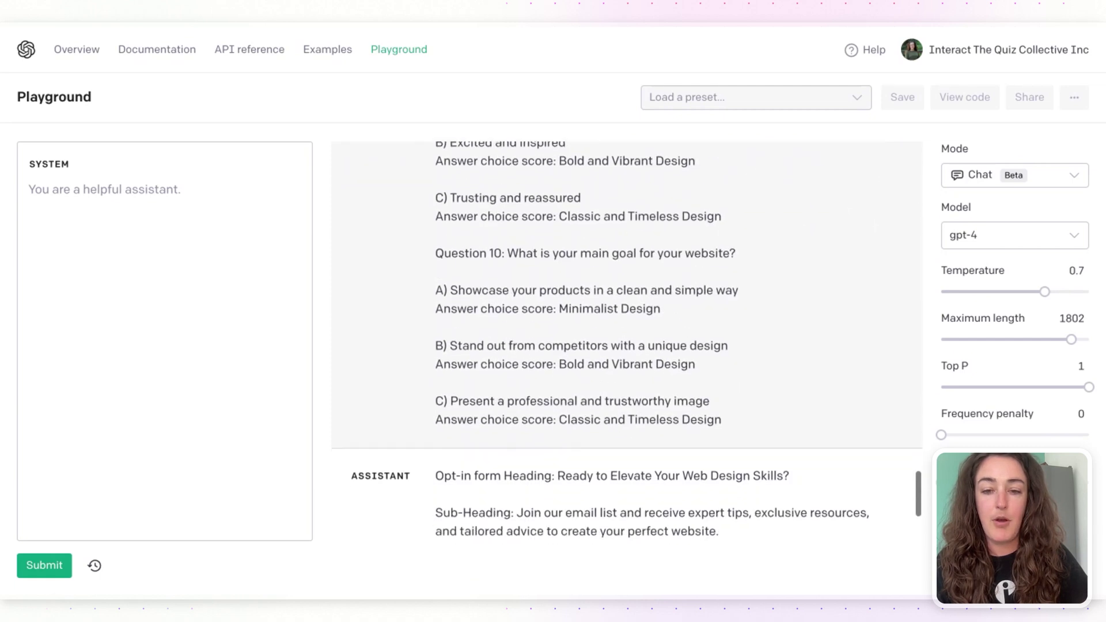
{"action": "scroll", "coordinate": [627, 342], "scroll_direction": "up", "scroll_amount": 9}
{"action": "scroll", "coordinate": [546, 299], "scroll_direction": "up", "scroll_amount": 8}
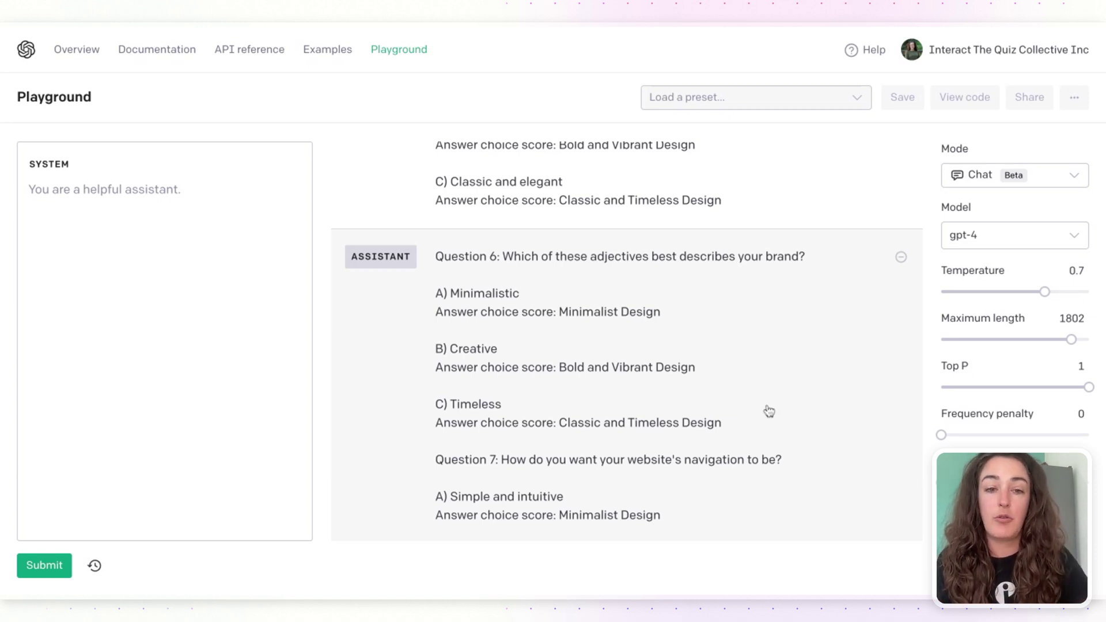
{"action": "scroll", "coordinate": [607, 414], "scroll_direction": "up", "scroll_amount": 15}
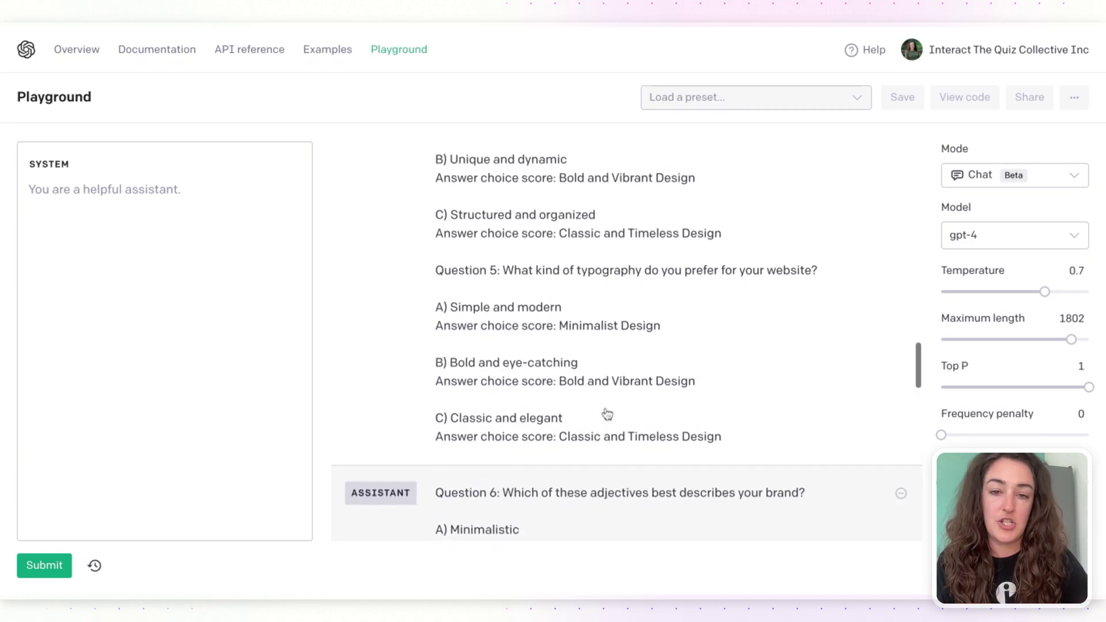
{"action": "scroll", "coordinate": [607, 413], "scroll_direction": "up", "scroll_amount": 8}
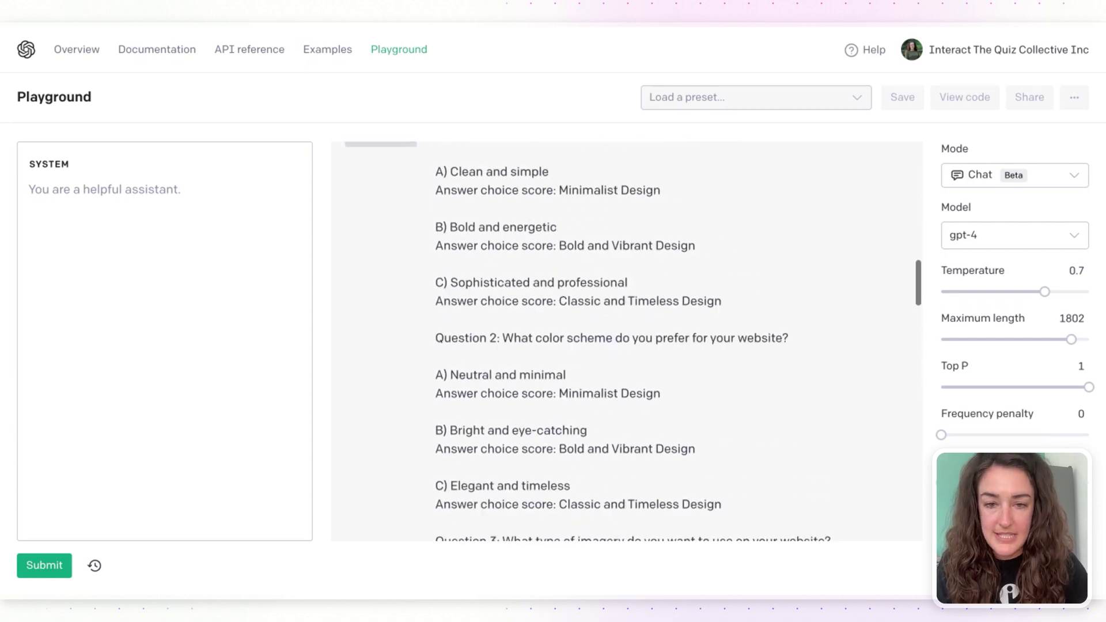
{"action": "scroll", "coordinate": [623, 384], "scroll_direction": "down", "scroll_amount": 4}
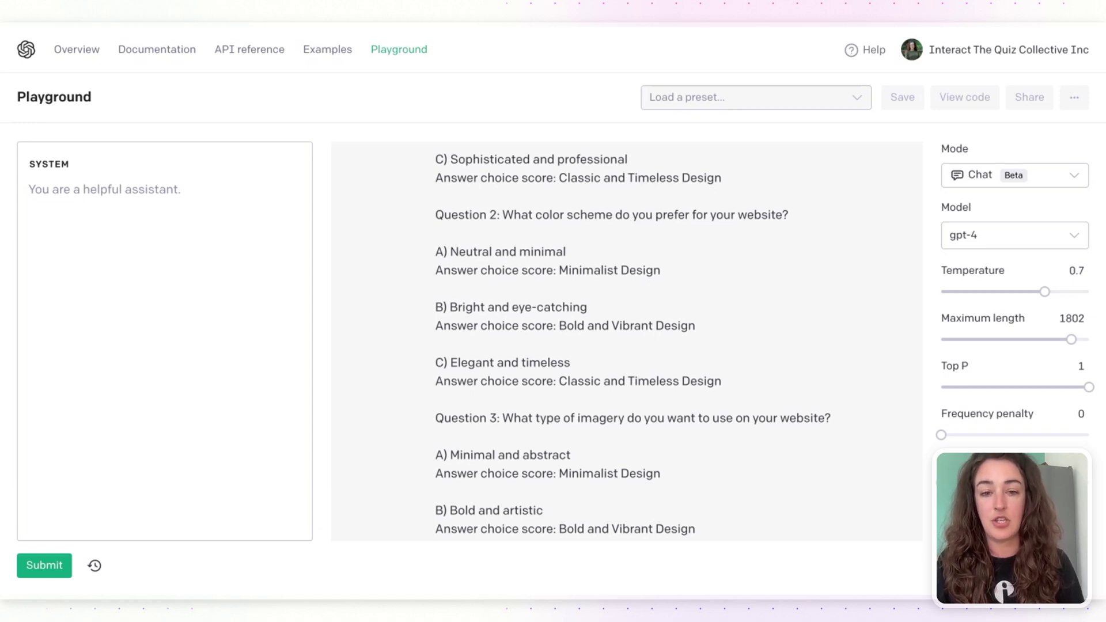
Scroll to the bottom of the chat and make the final quiz-description message editable.
{"action": "scroll", "coordinate": [586, 347], "scroll_direction": "down", "scroll_amount": 10}
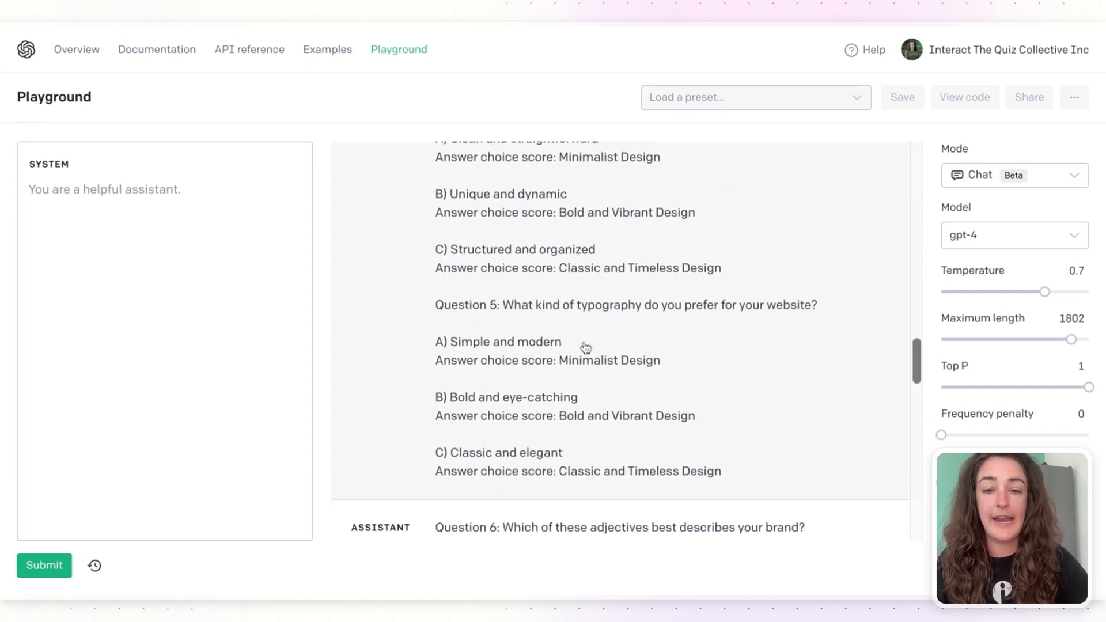
{"action": "scroll", "coordinate": [586, 347], "scroll_direction": "down", "scroll_amount": 14}
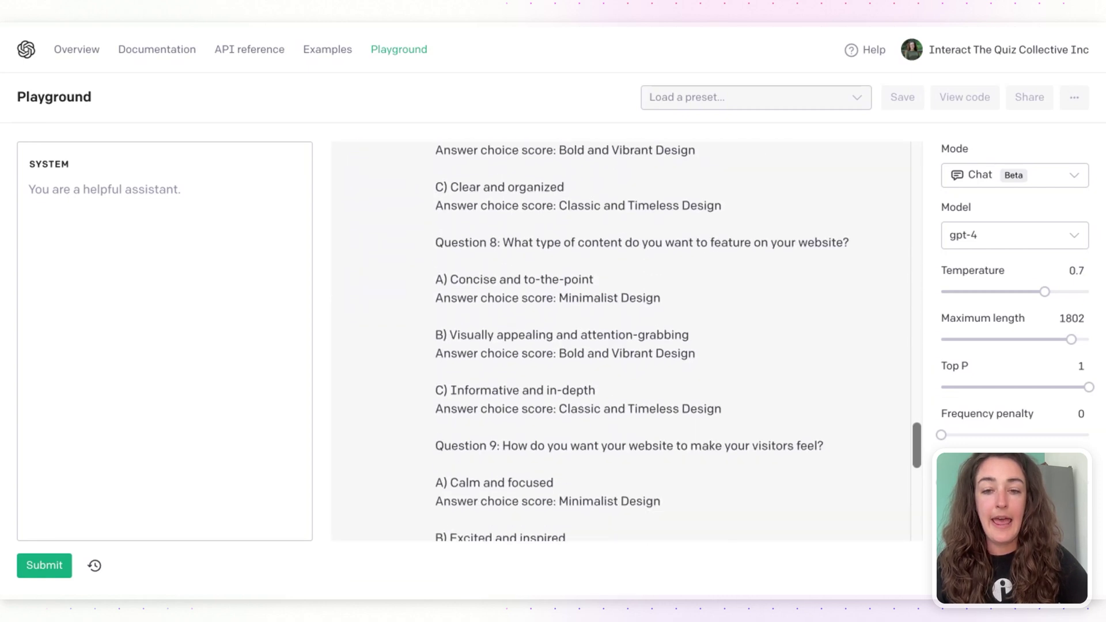
{"action": "scroll", "coordinate": [500, 330], "scroll_direction": "down", "scroll_amount": 6}
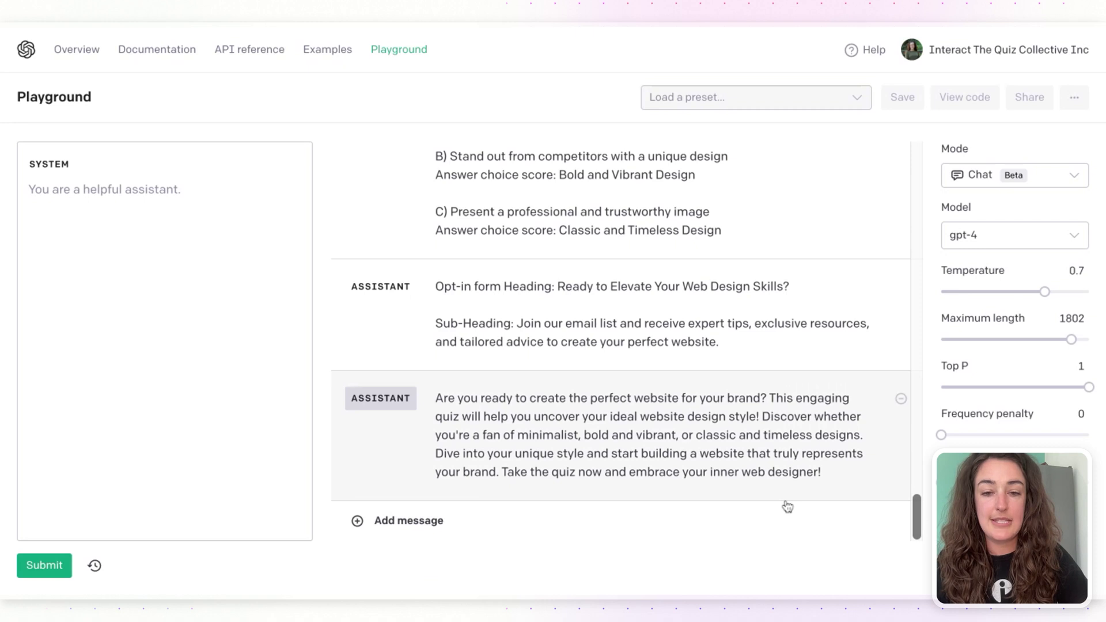
{"action": "left_click", "coordinate": [778, 404]}
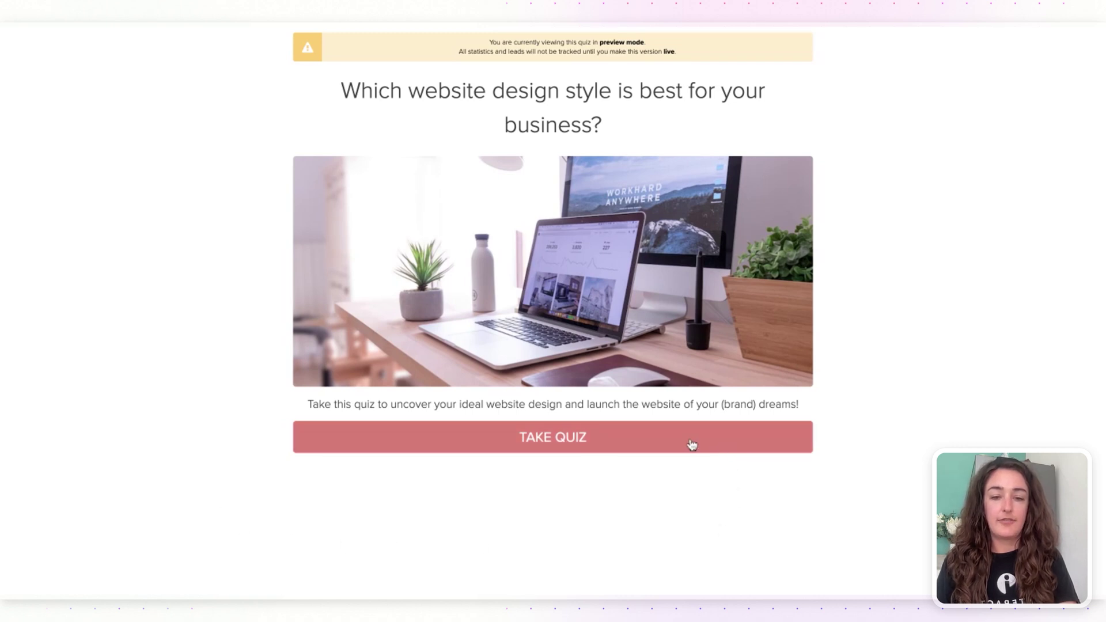
Take the quiz, choosing Trusting and Reassured, Informative content, Black and white, and standing out.
{"action": "left_click", "coordinate": [626, 445]}
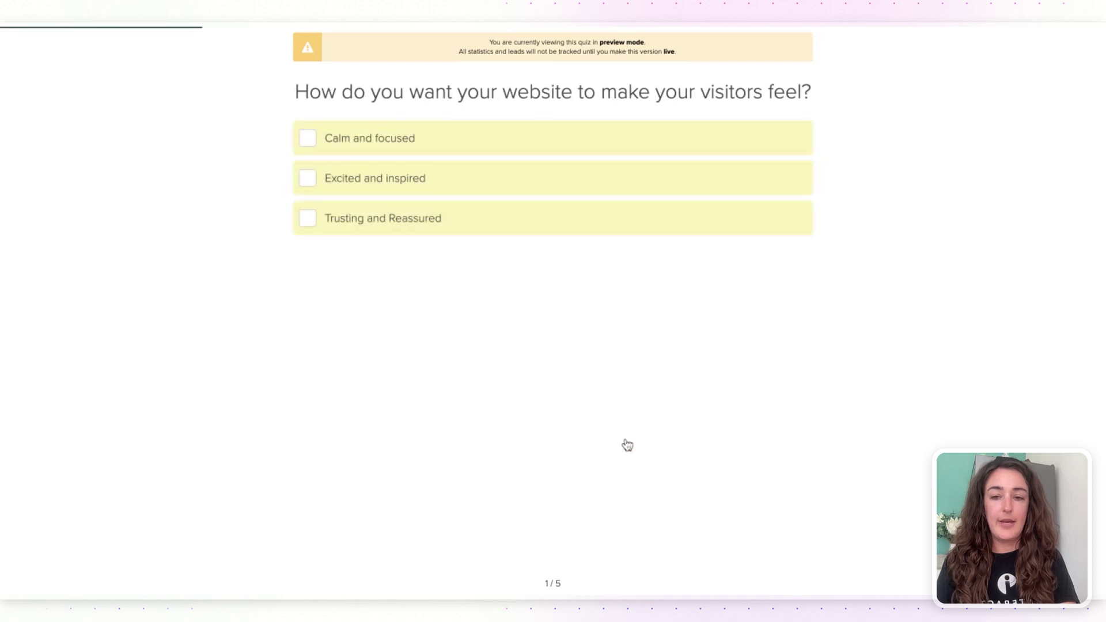
{"action": "left_click", "coordinate": [451, 228]}
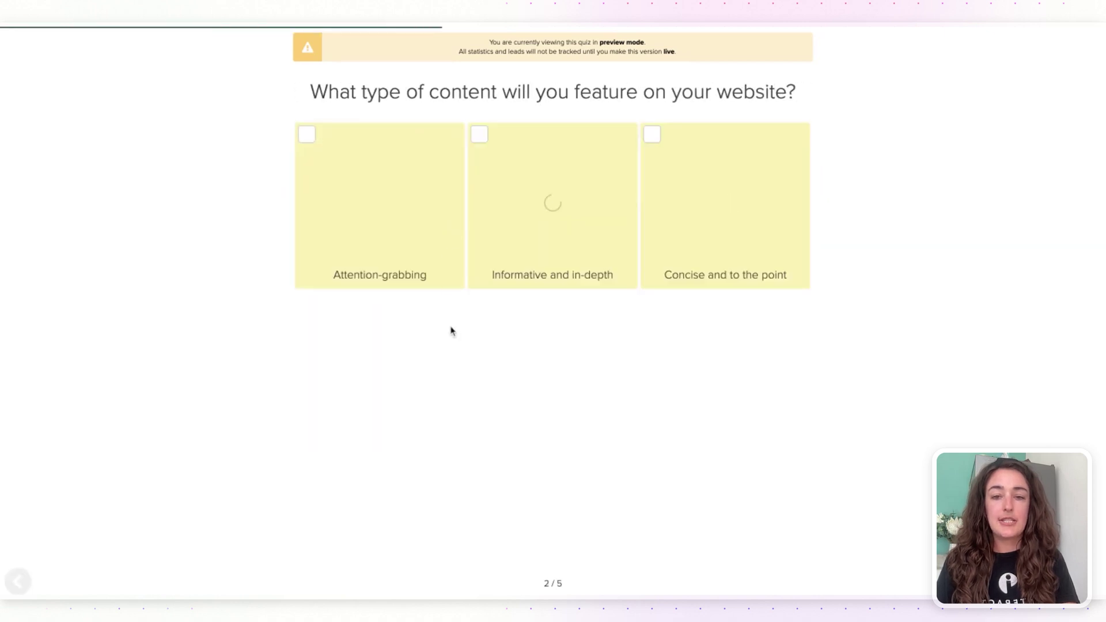
{"action": "left_click", "coordinate": [584, 237]}
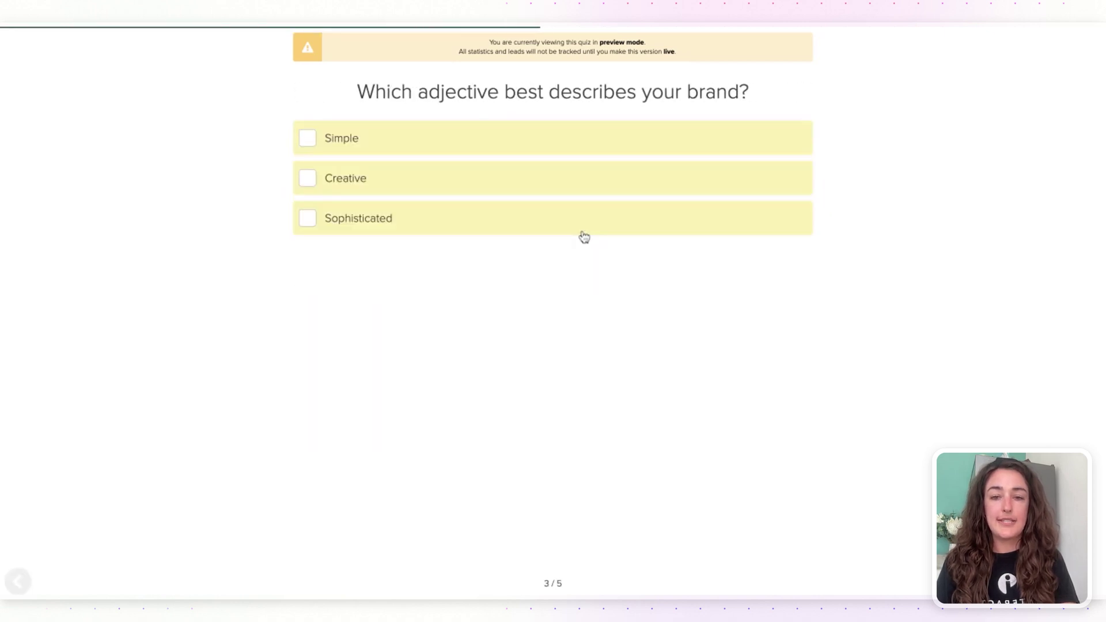
{"action": "left_click", "coordinate": [583, 233]}
{"action": "left_click", "coordinate": [441, 238]}
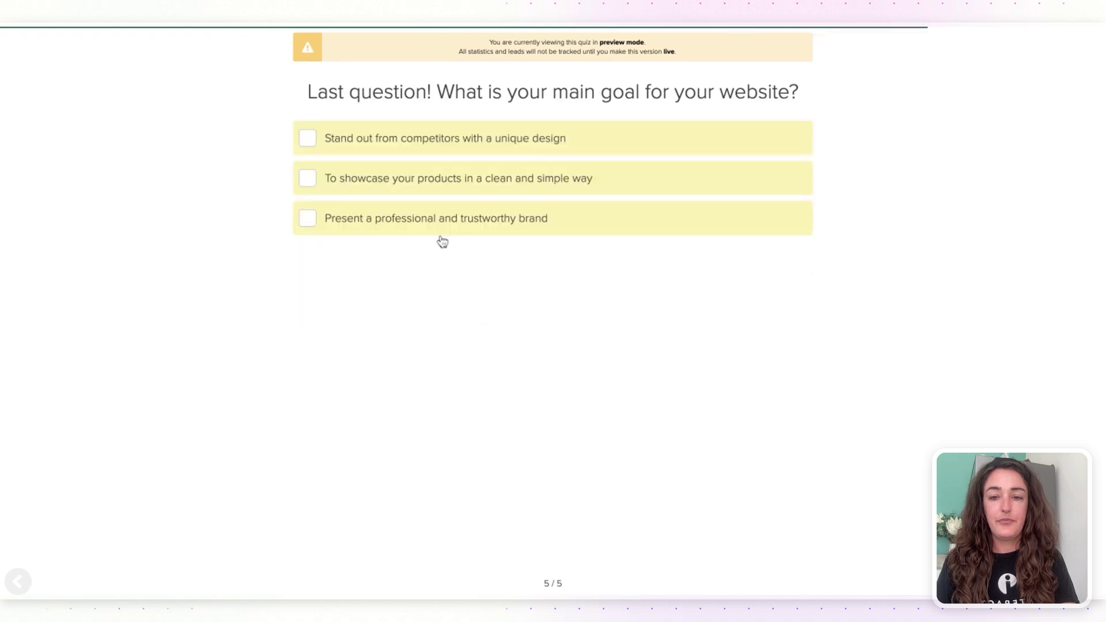
{"action": "left_click", "coordinate": [422, 150]}
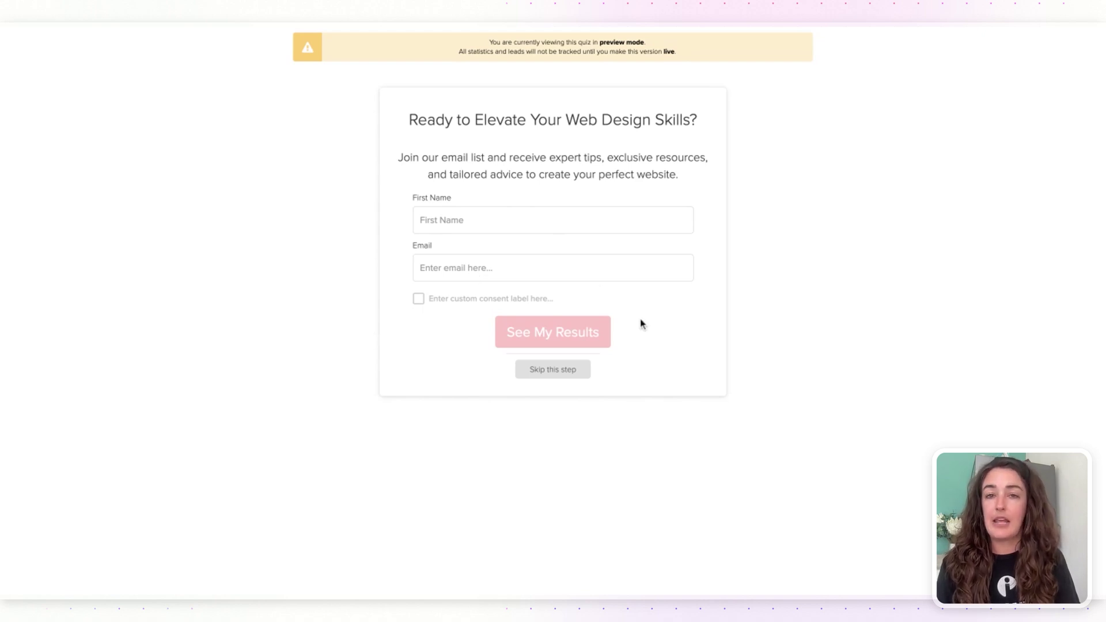
Skip the email sign-up and scroll through the Classic and Timeless Website Style result.
{"action": "left_click", "coordinate": [581, 372]}
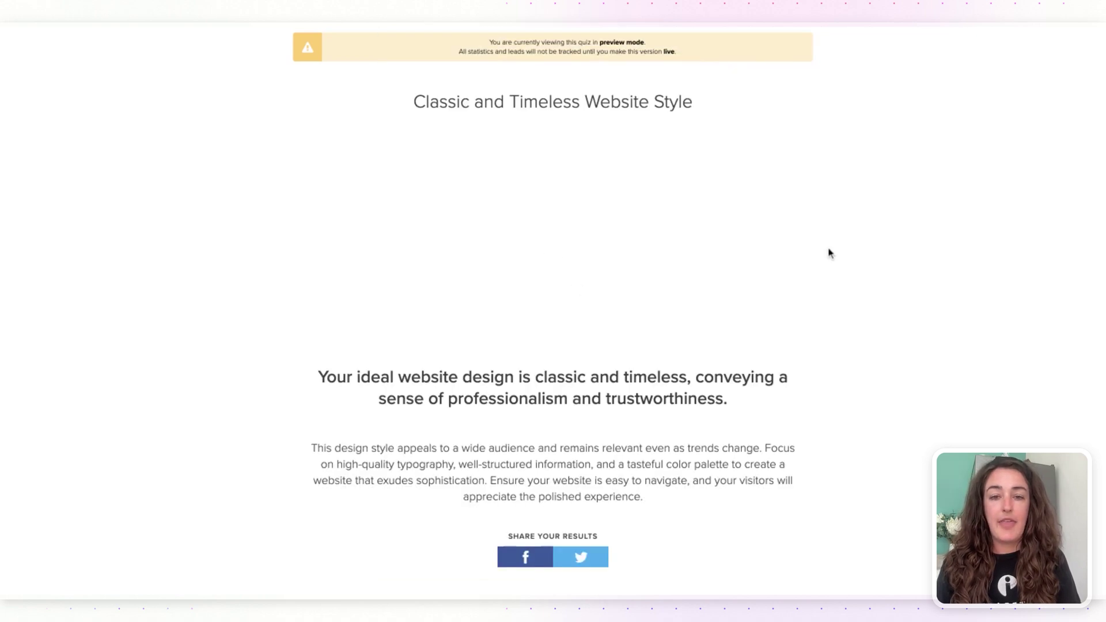
{"action": "scroll", "coordinate": [868, 329], "scroll_direction": "down", "scroll_amount": 1}
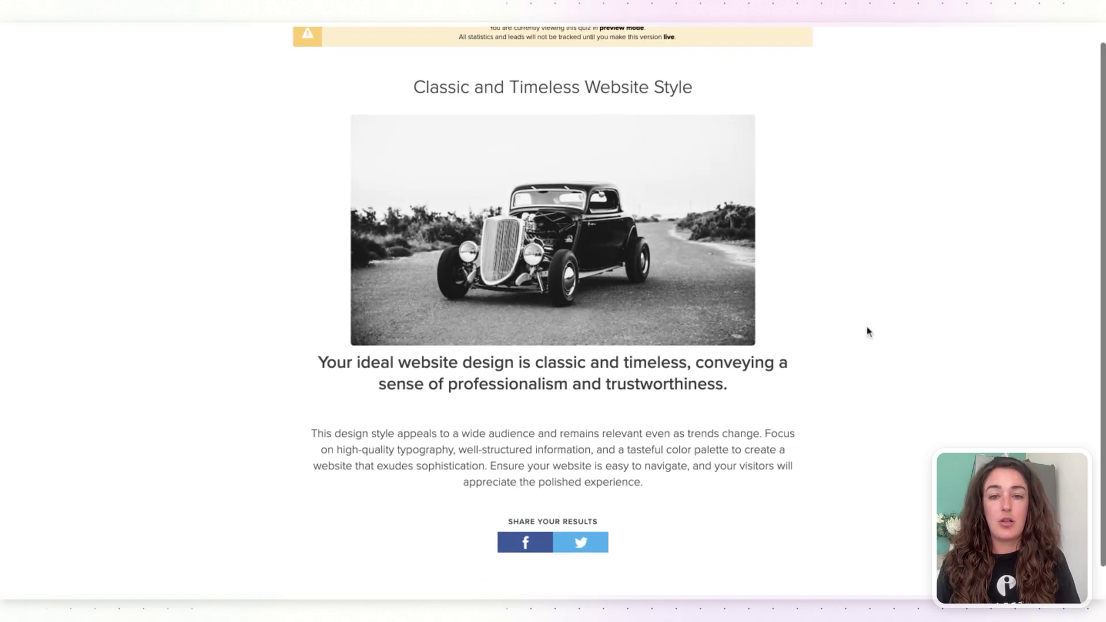